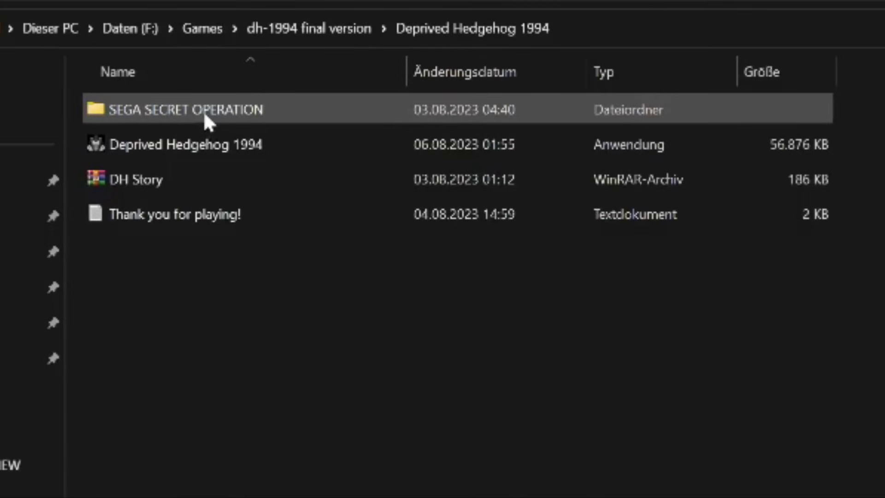
Open SEGA SECRET OPERATION, try the Attempt #1 archive, and view DH STORY.pdf.
double_click(219, 110)
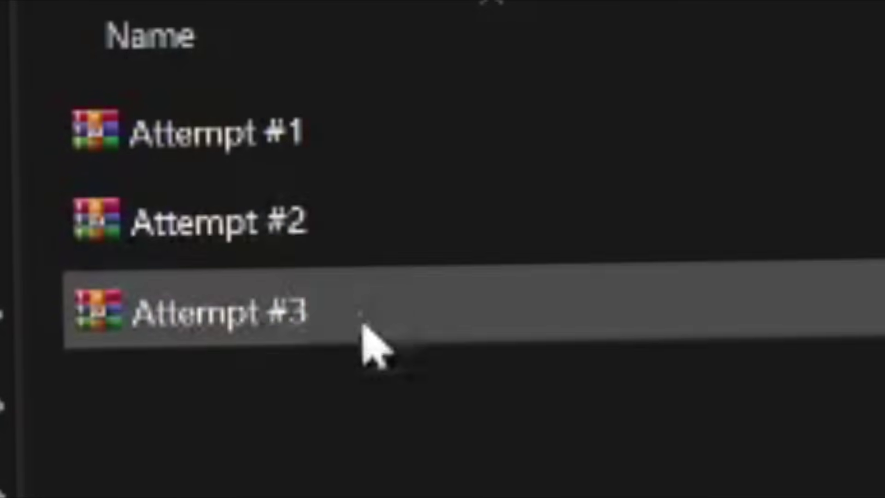
double_click(395, 138)
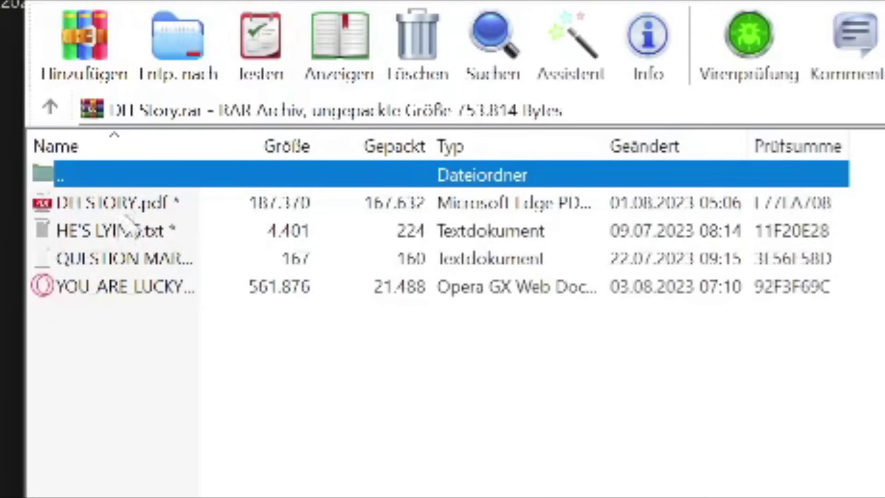
double_click(118, 203)
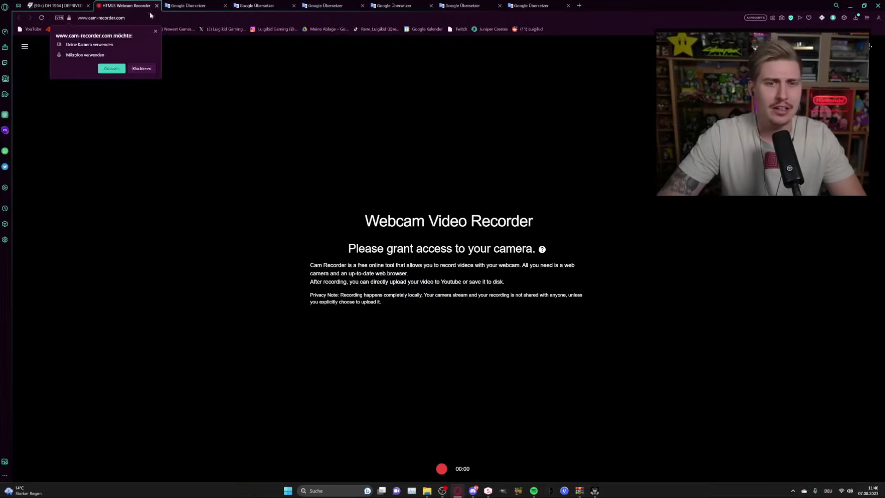
Allow the Cam Recorder site to use the camera.
click(110, 69)
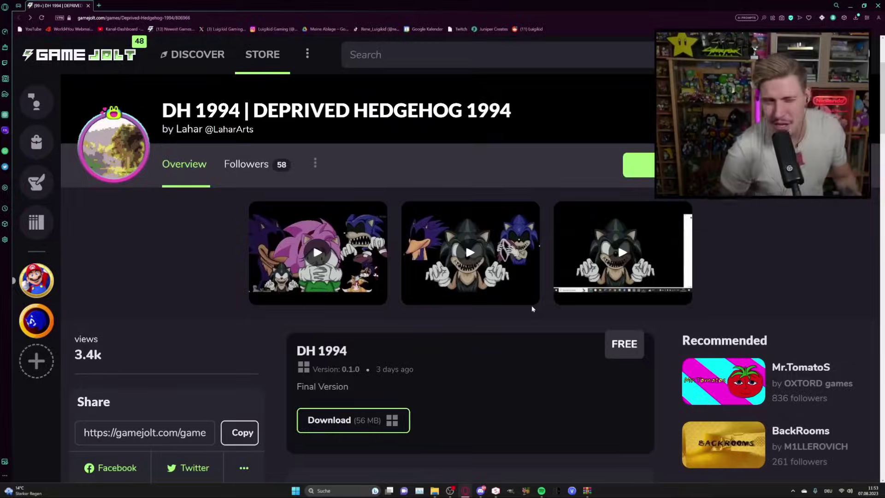
Play one of the game's preview videos on its web page.
click(529, 306)
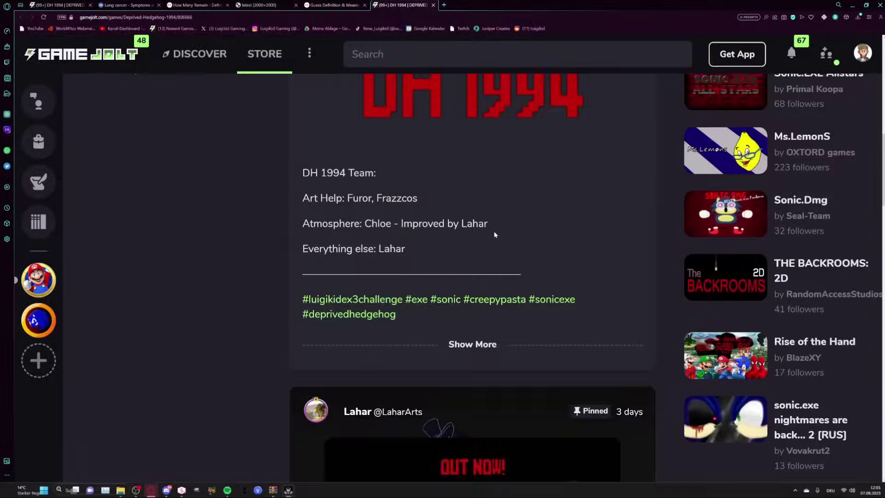
scroll(494, 231, up, 4)
scroll(496, 232, up, 4)
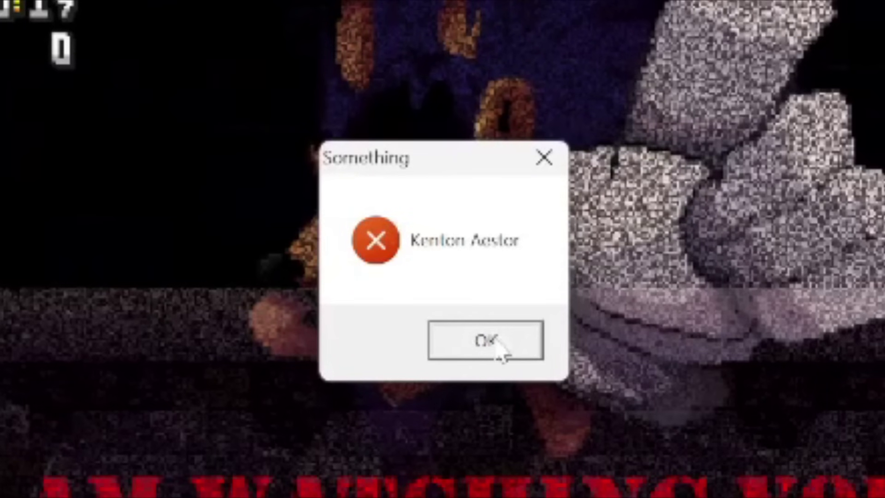
Dismiss the game's error message.
click(497, 342)
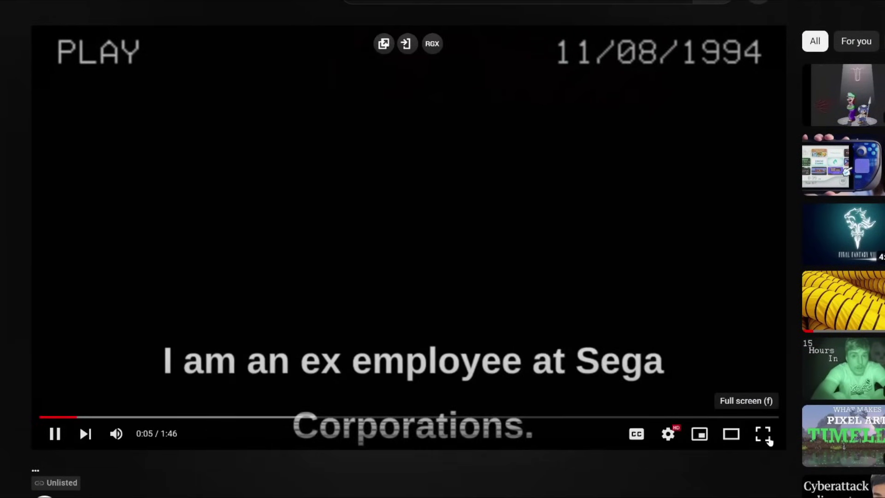
Switch the unlisted YouTube video to fullscreen.
click(765, 433)
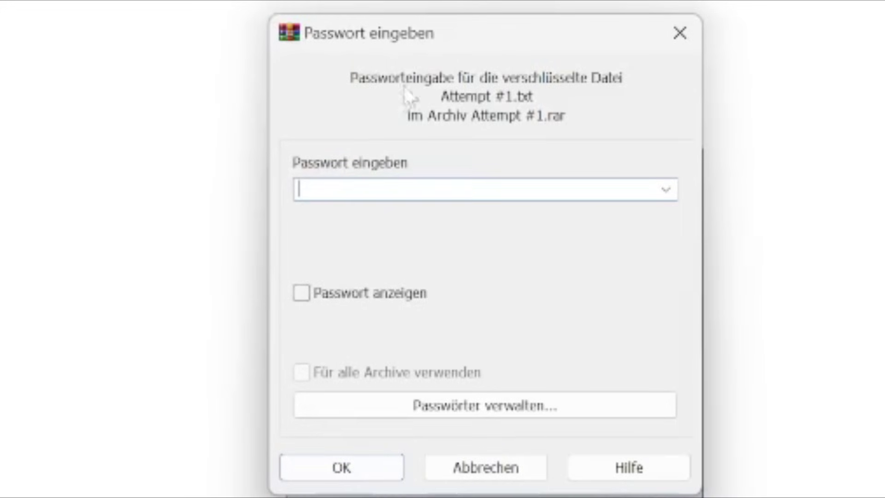
text(aa)
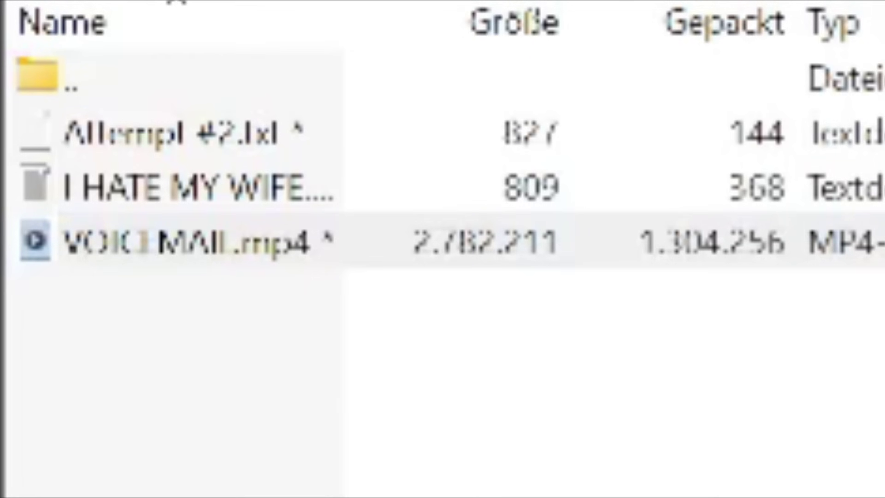
Confirm the archive password to play VOICEMAIL.mp4.
key(Return)
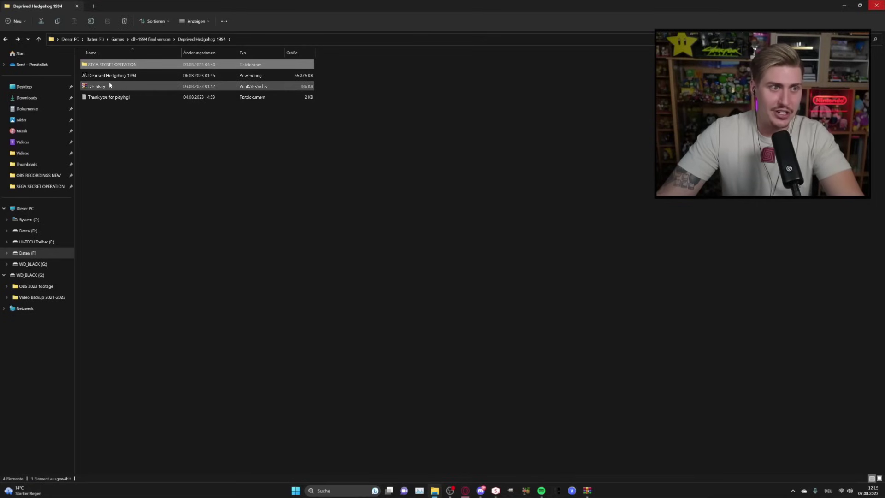
Open the DH Story archive from the game folder in WinRAR.
double_click(109, 85)
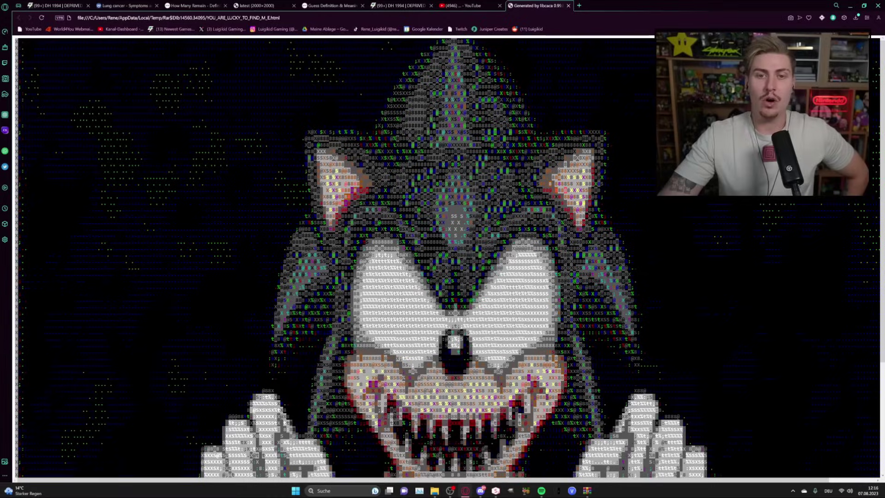
scroll(450, 255, down, 2)
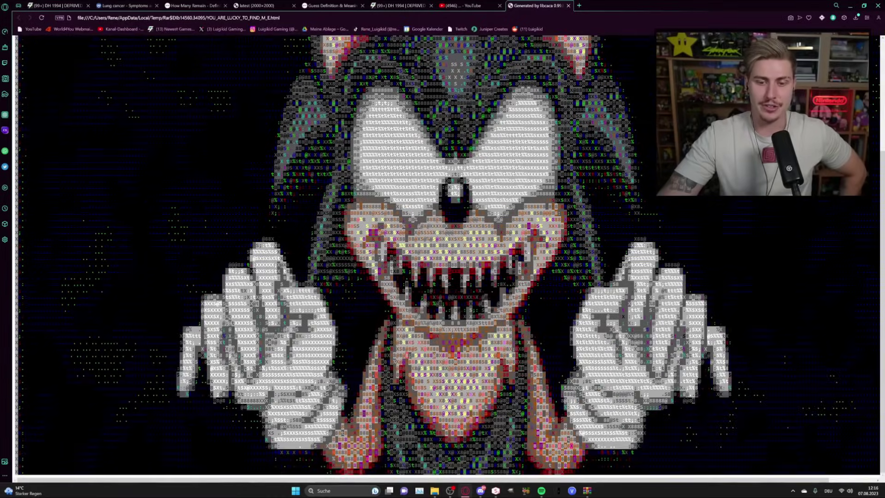